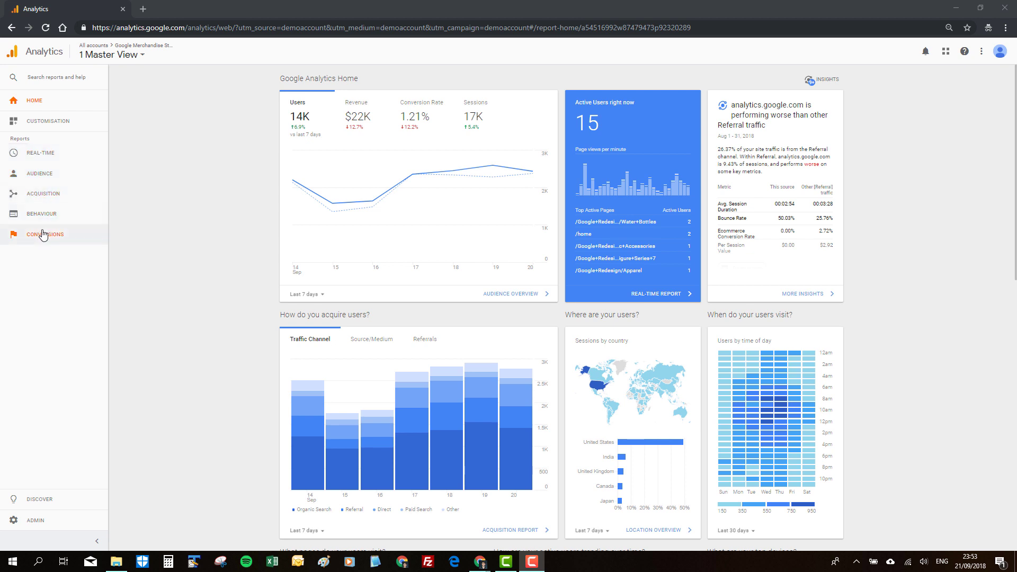
# - Open the Demographics Overview report in the Audience section to view the age and gender breakdown
pyautogui.click(46, 173)
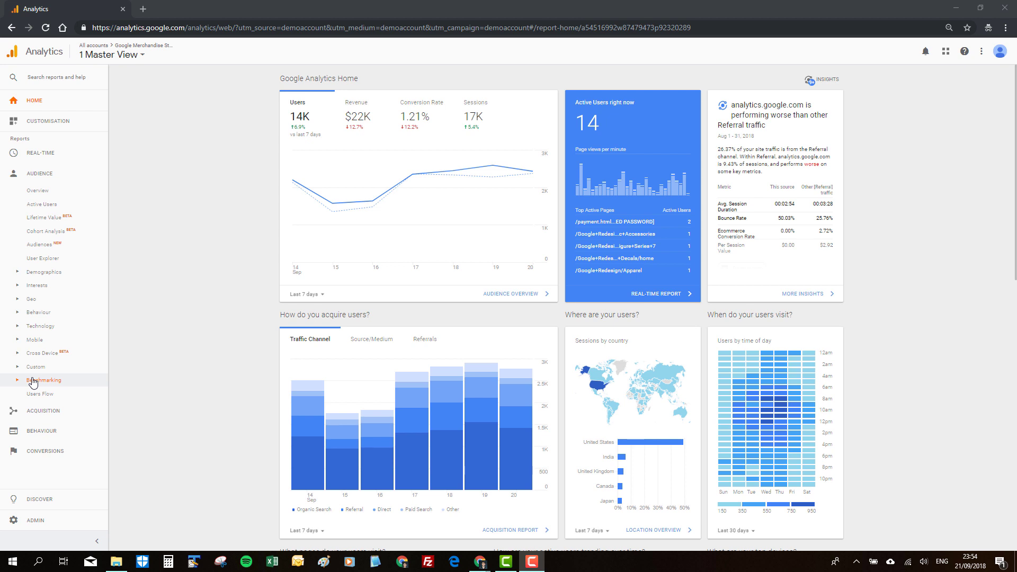
pyautogui.click(50, 273)
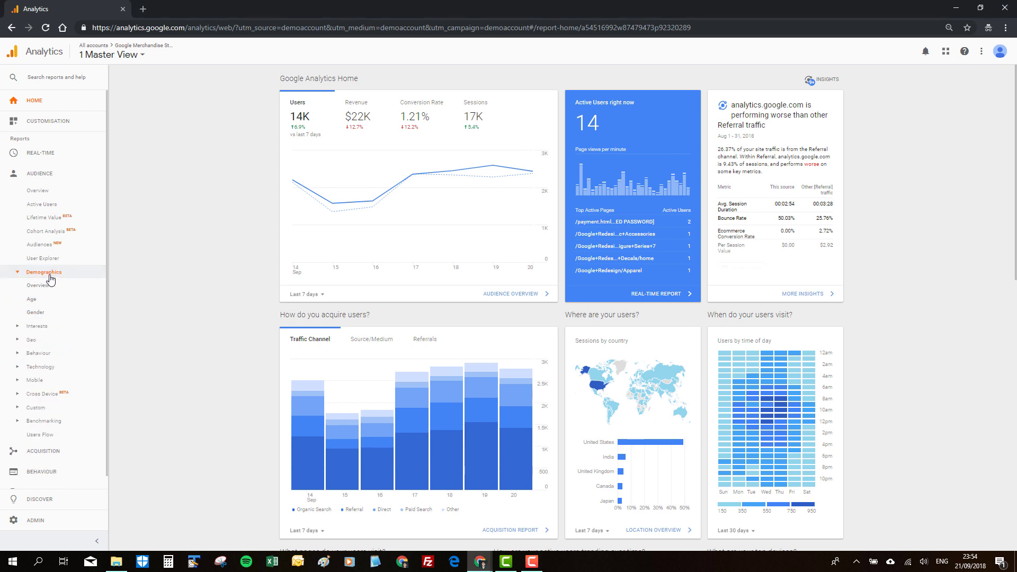
pyautogui.click(45, 288)
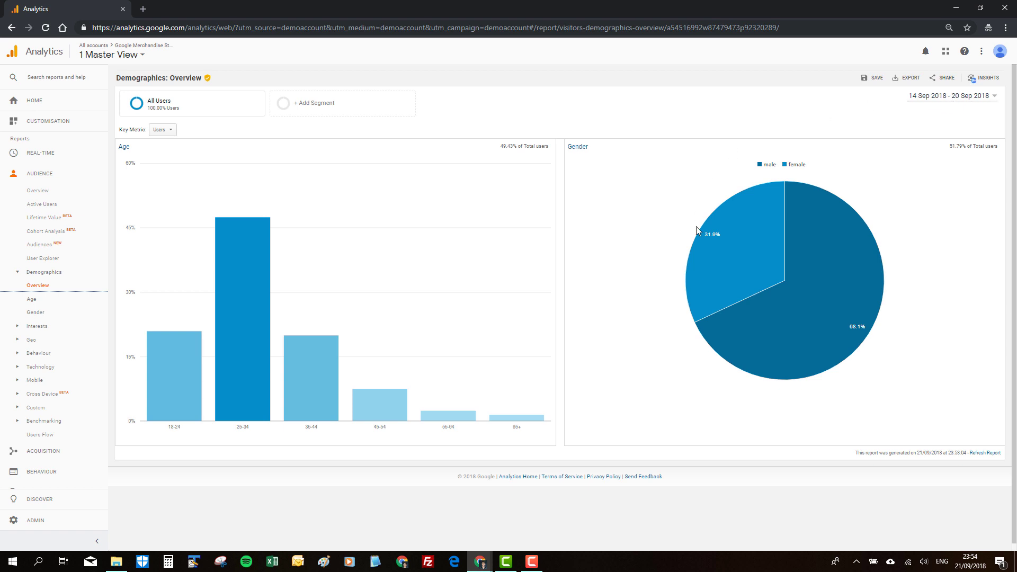
pyautogui.moveTo(813, 293)
# - Open the Demographics Age report and sort its age groups by Revenue in descending order
pyautogui.click(34, 300)
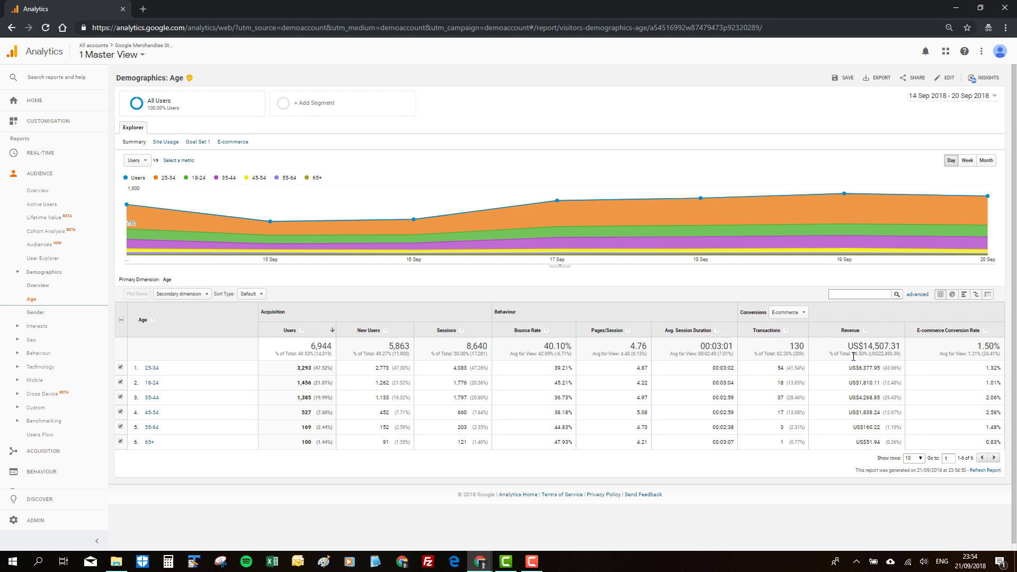
pyautogui.click(851, 330)
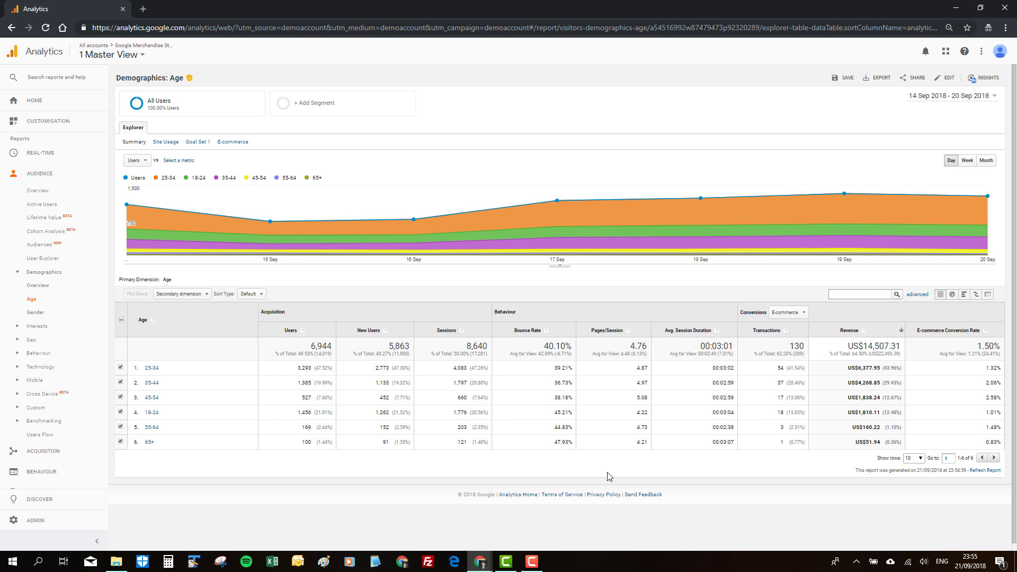
# - Open the Interests Overview report in the Audience section
pyautogui.click(41, 327)
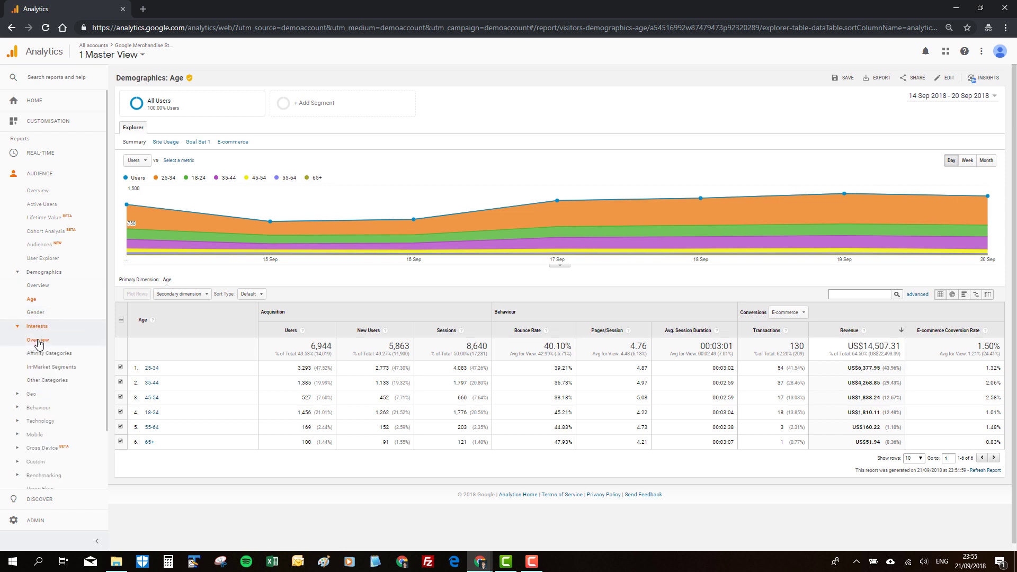
pyautogui.click(38, 342)
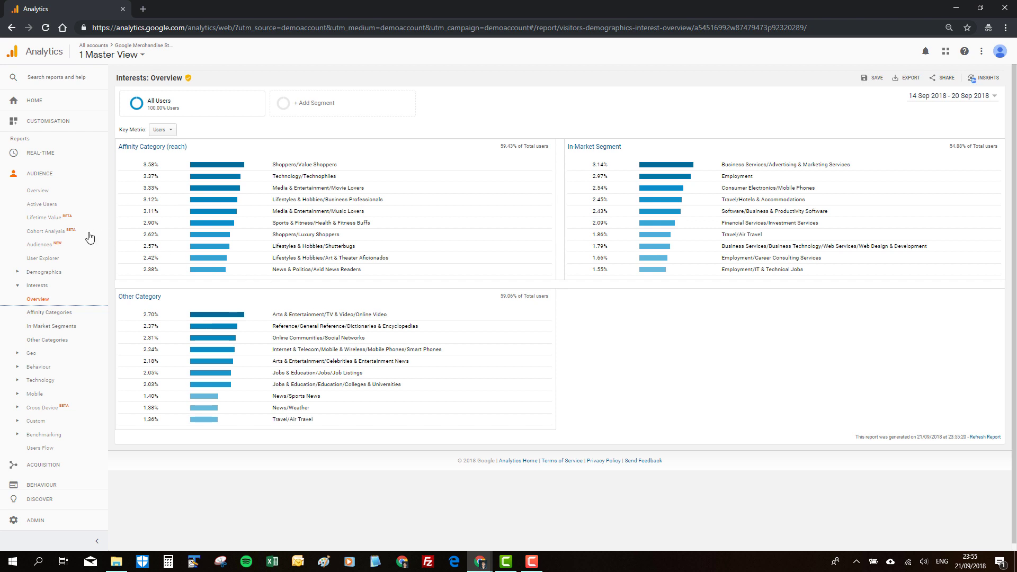
# - Collapse the Interests group and open the Language report under Geo
pyautogui.click(19, 286)
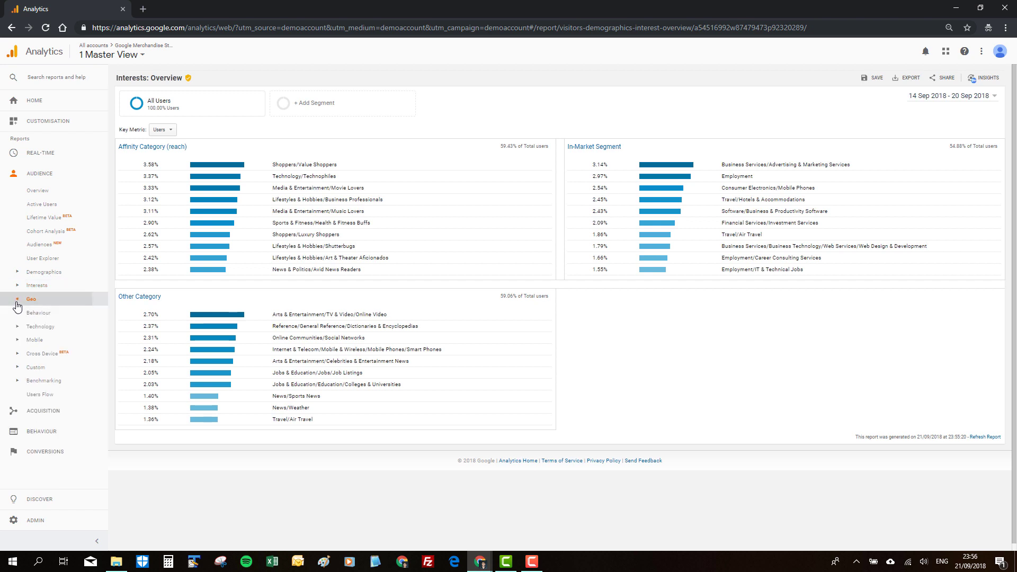
pyautogui.click(17, 300)
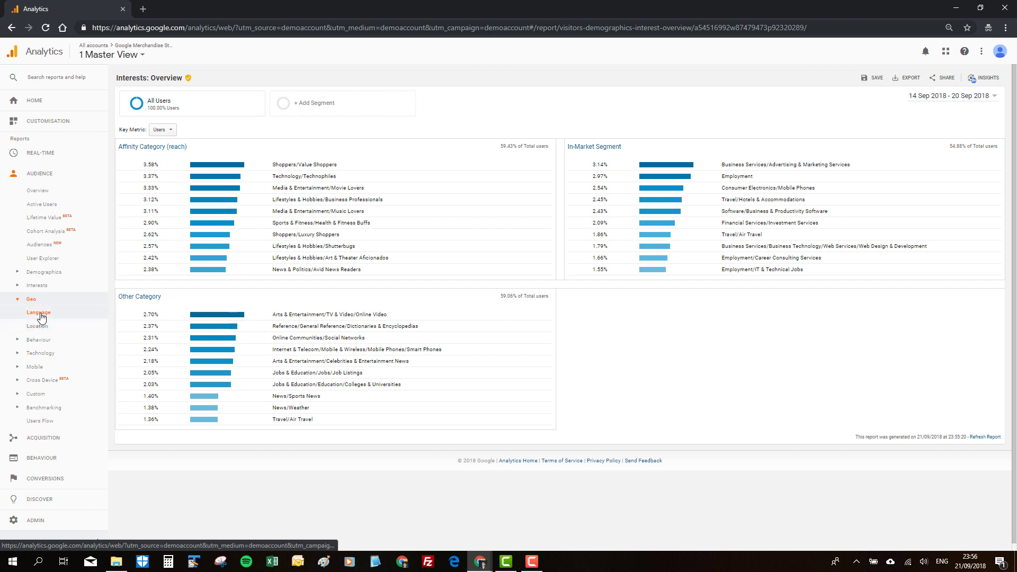
pyautogui.click(41, 314)
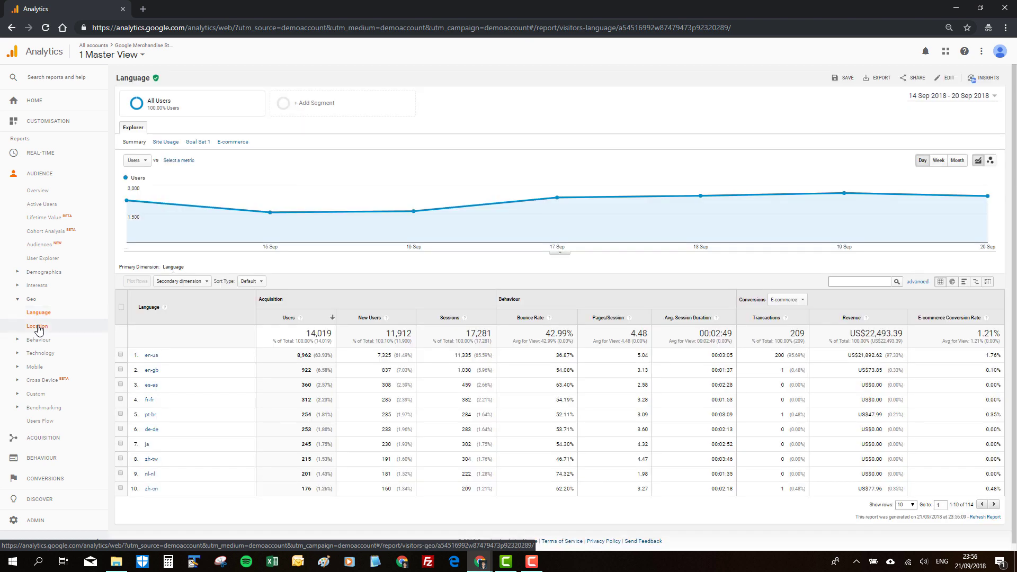
# - Open the Geo Location report and sort the country table by Revenue in descending order
pyautogui.click(38, 327)
pyautogui.click(39, 329)
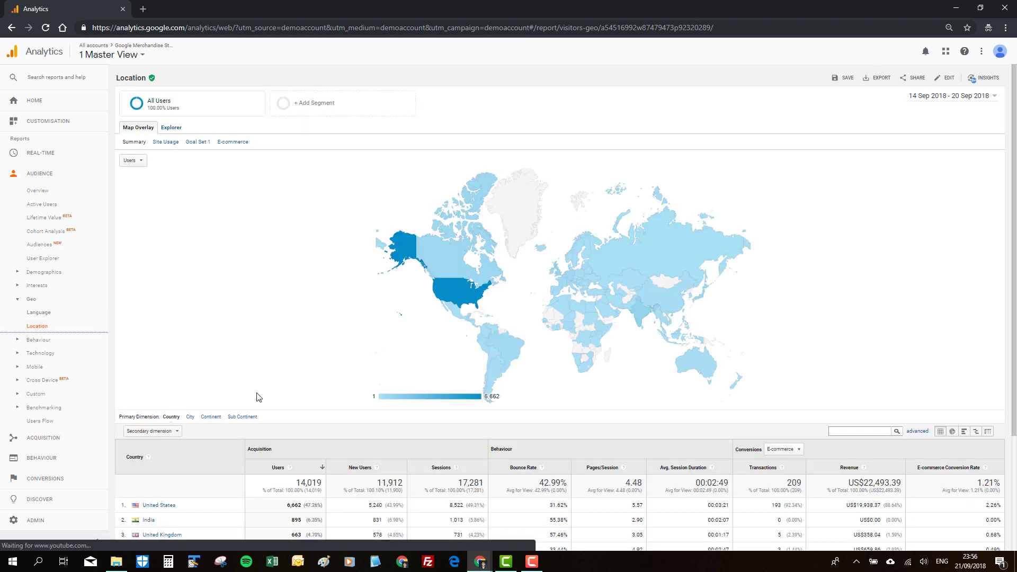
pyautogui.scroll(-3, 256, 397)
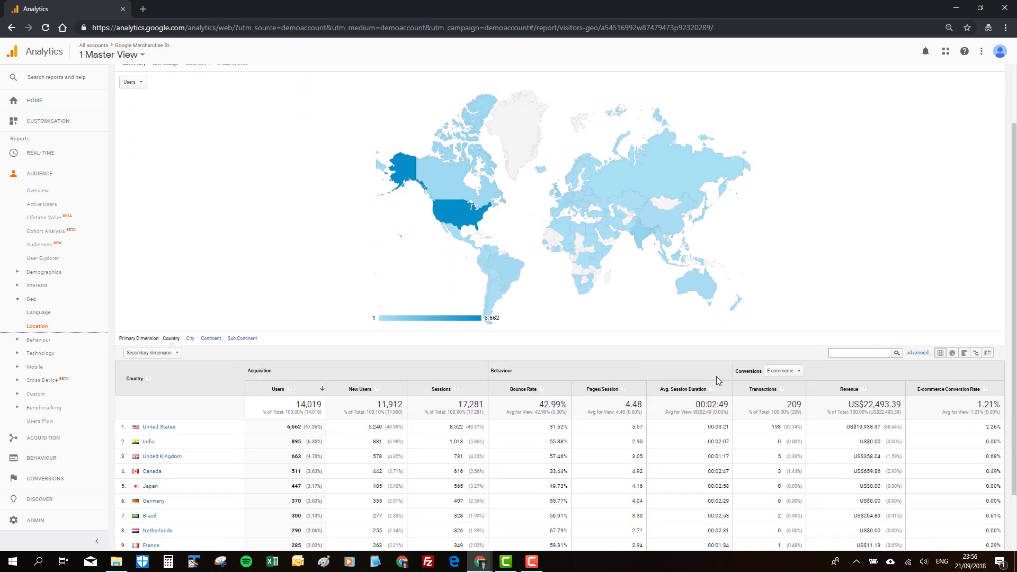
pyautogui.click(836, 392)
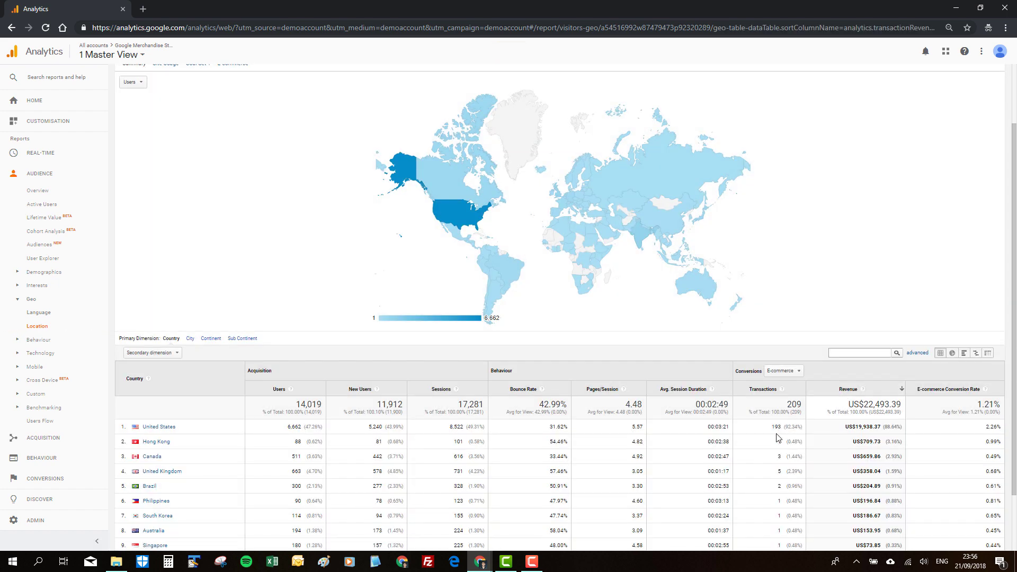
pyautogui.scroll(-1, 869, 451)
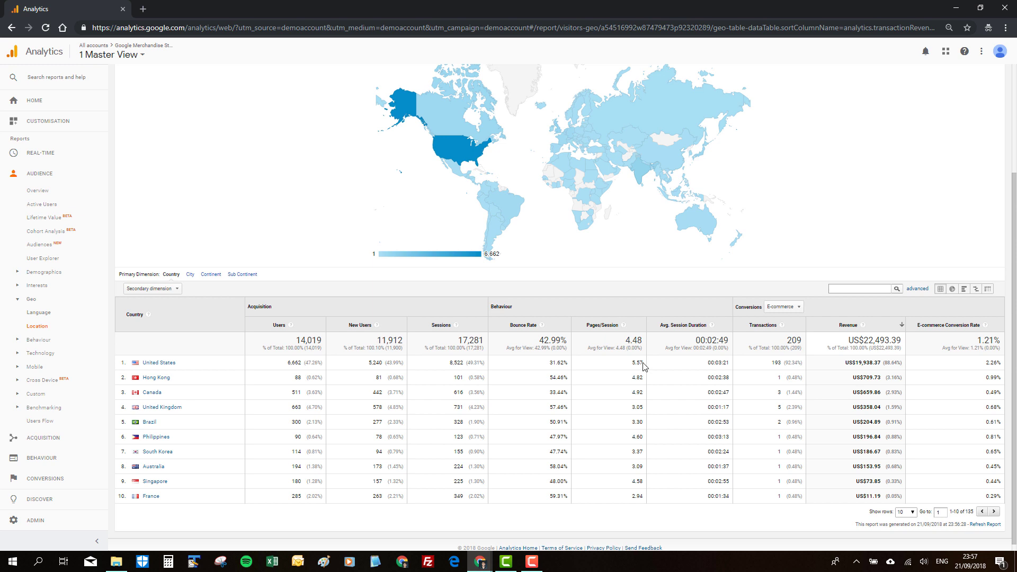
# - Collapse the Geo group and open the New vs. Returning report under Audience Behaviour
pyautogui.click(18, 300)
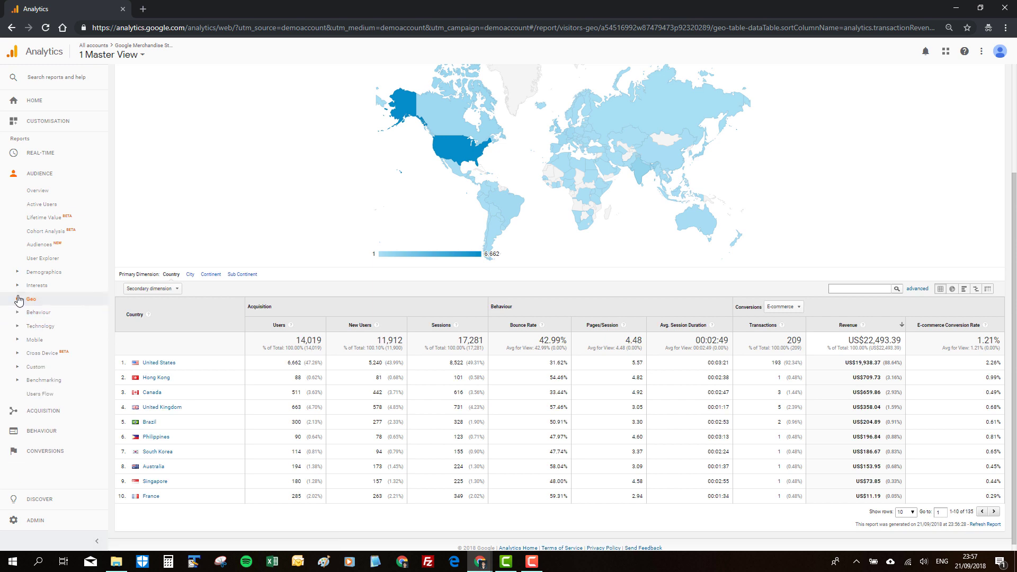
pyautogui.click(18, 315)
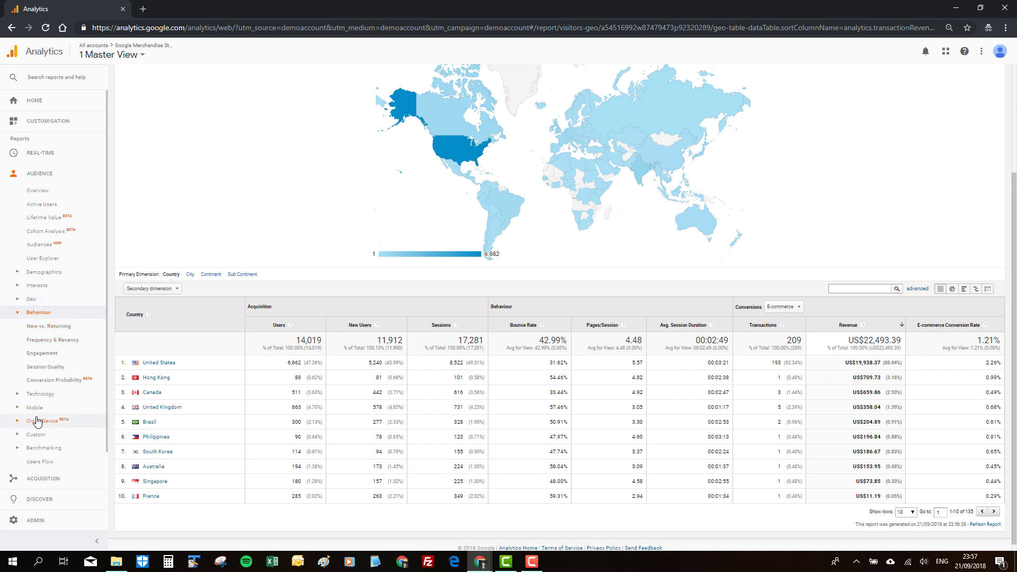
pyautogui.scroll(-1, 35, 418)
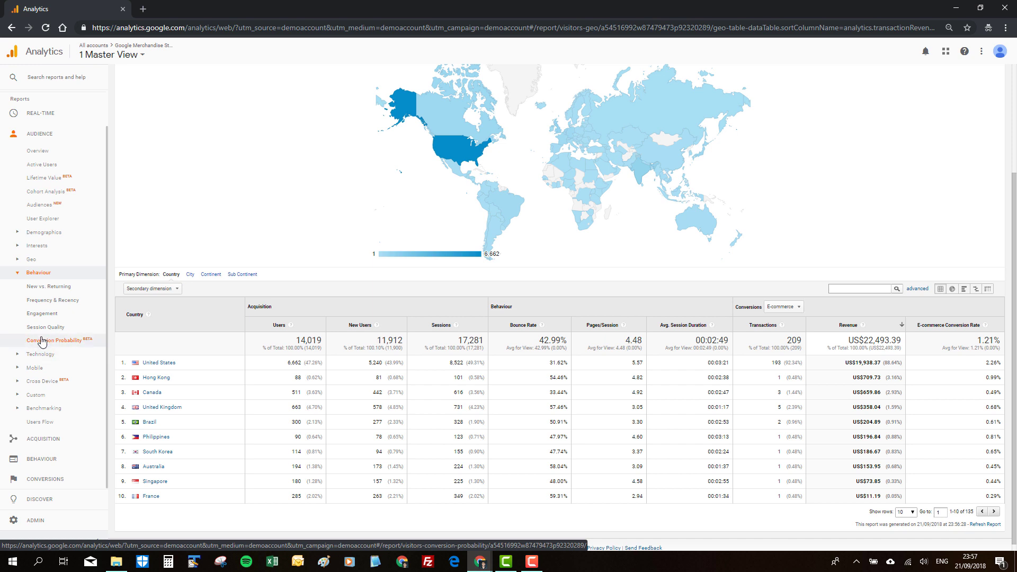
pyautogui.click(33, 291)
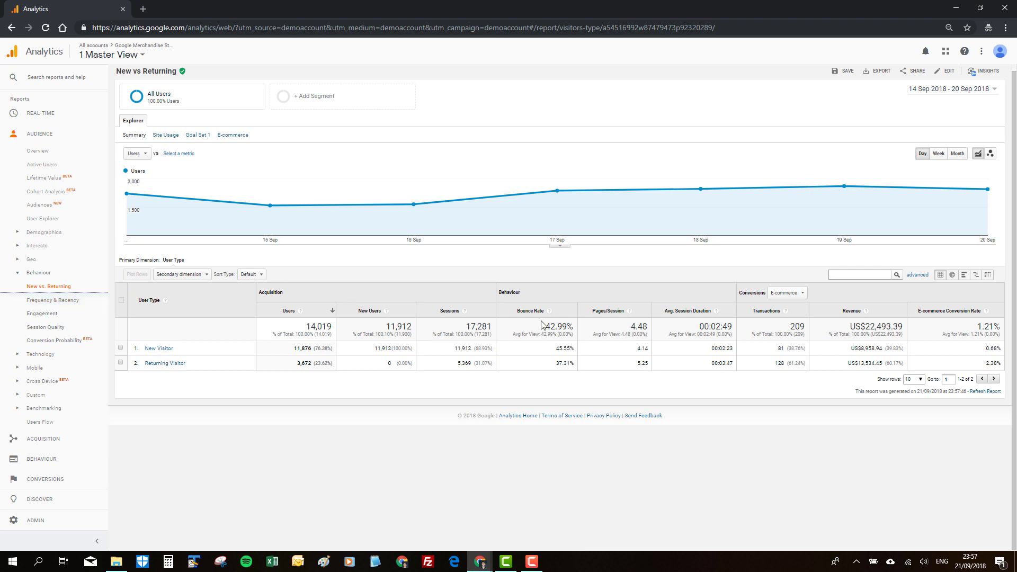
# - Compare the New vs Returning report's 14–20 Sep 2018 date range to the previous period and apply it
pyautogui.scroll(1, 763, 289)
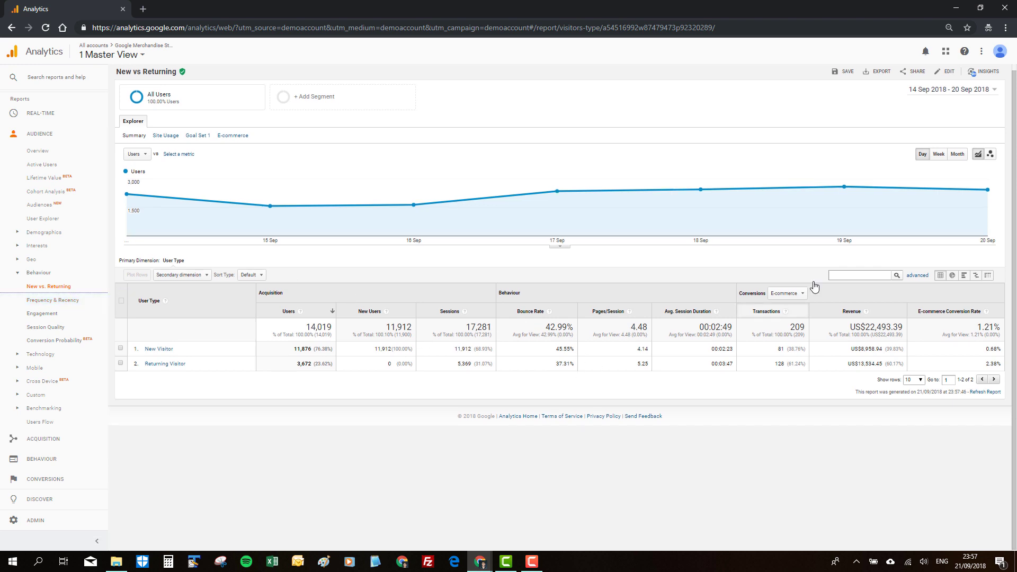
pyautogui.click(962, 97)
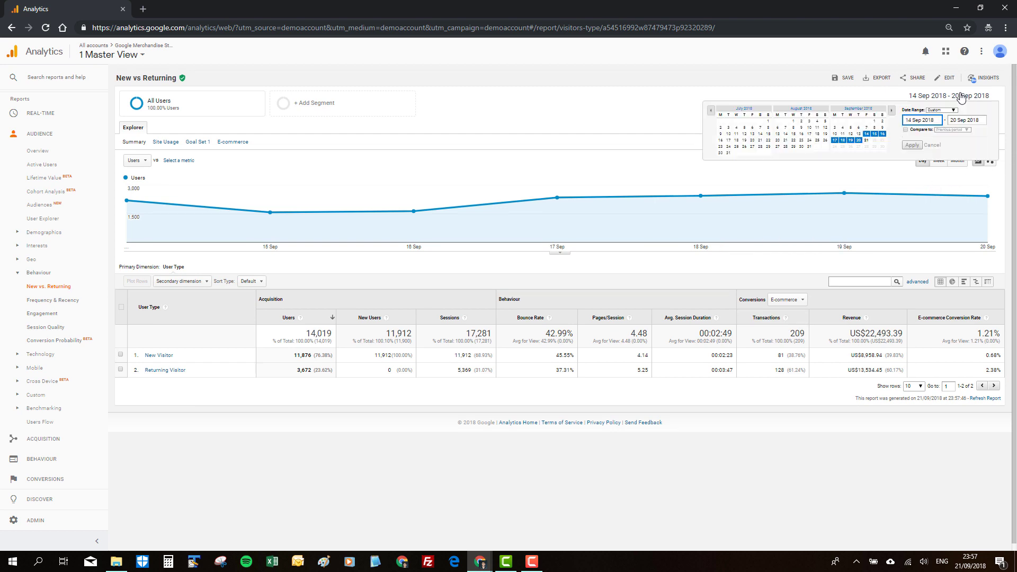
pyautogui.click(919, 131)
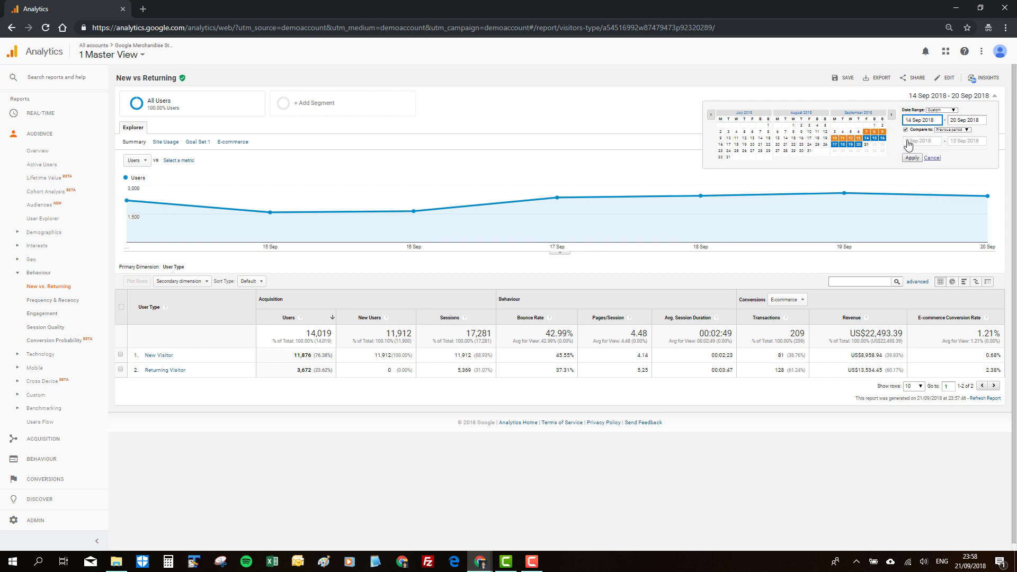
pyautogui.click(912, 158)
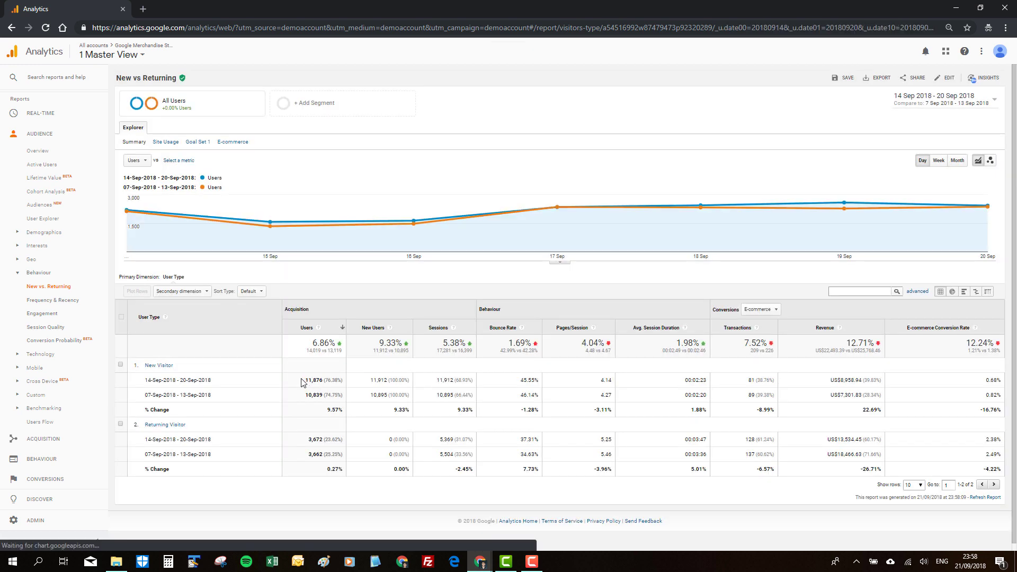
pyautogui.scroll(-1, 340, 439)
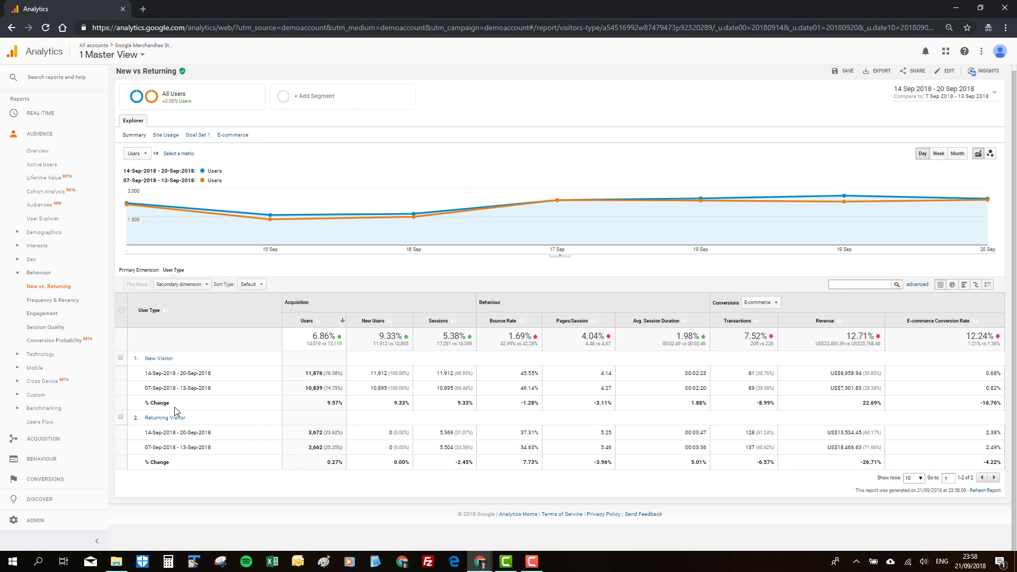
# - Open the Browser & OS report under Technology and sort the browsers by Revenue in descending order
pyautogui.click(18, 273)
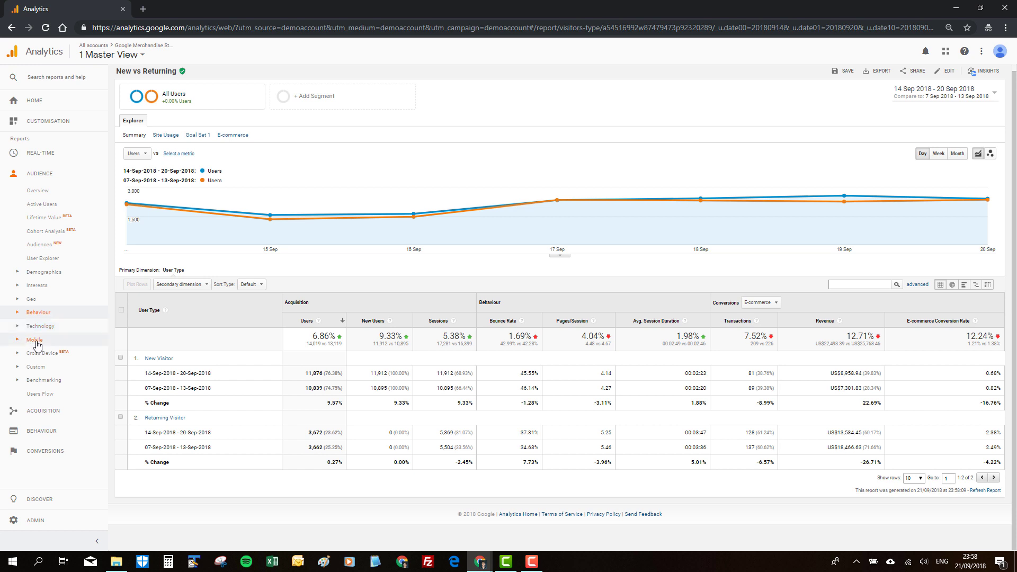
pyautogui.click(18, 327)
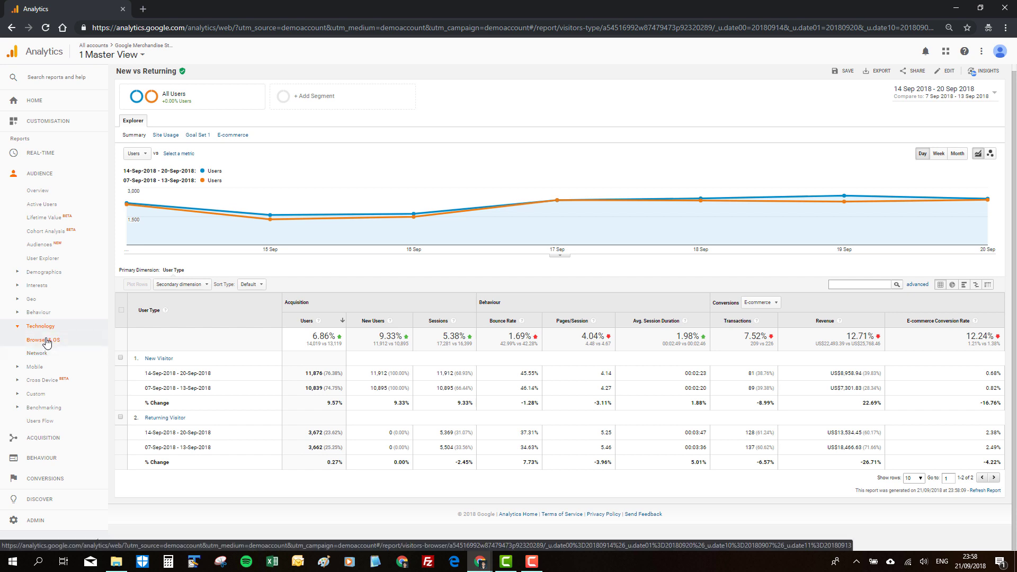
pyautogui.click(46, 340)
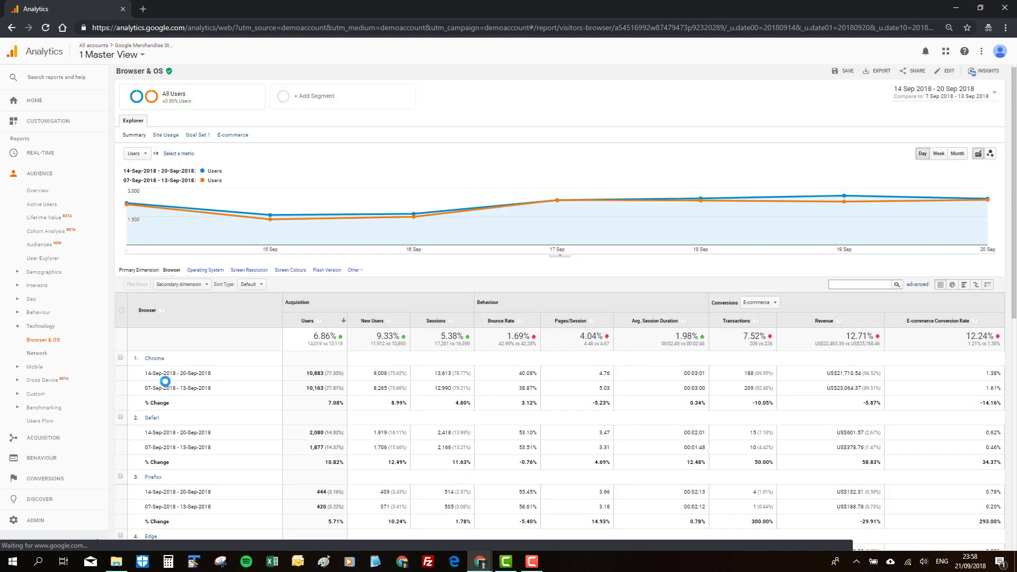
pyautogui.scroll(-2, 222, 442)
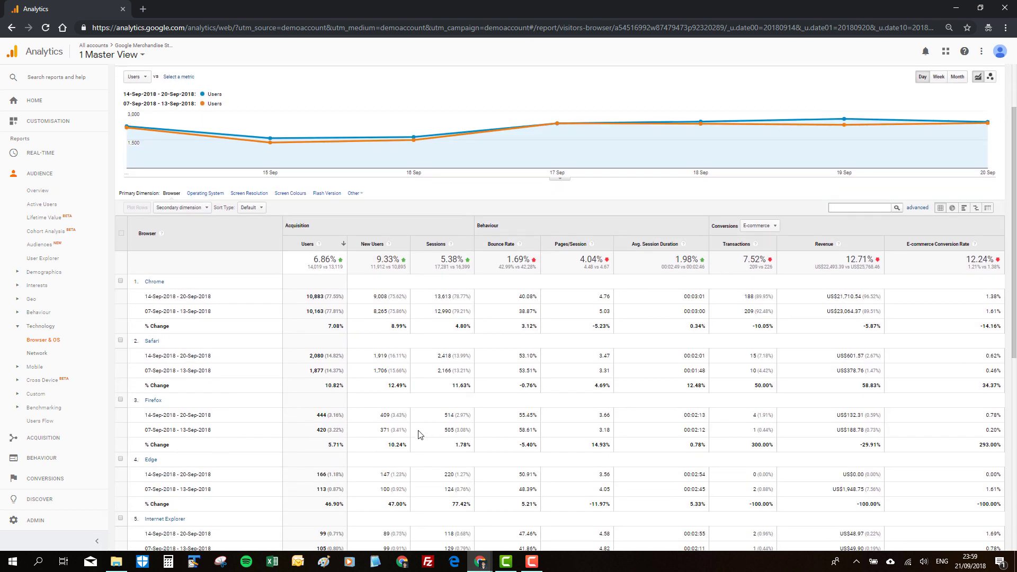
pyautogui.click(833, 245)
pyautogui.scroll(2, 830, 241)
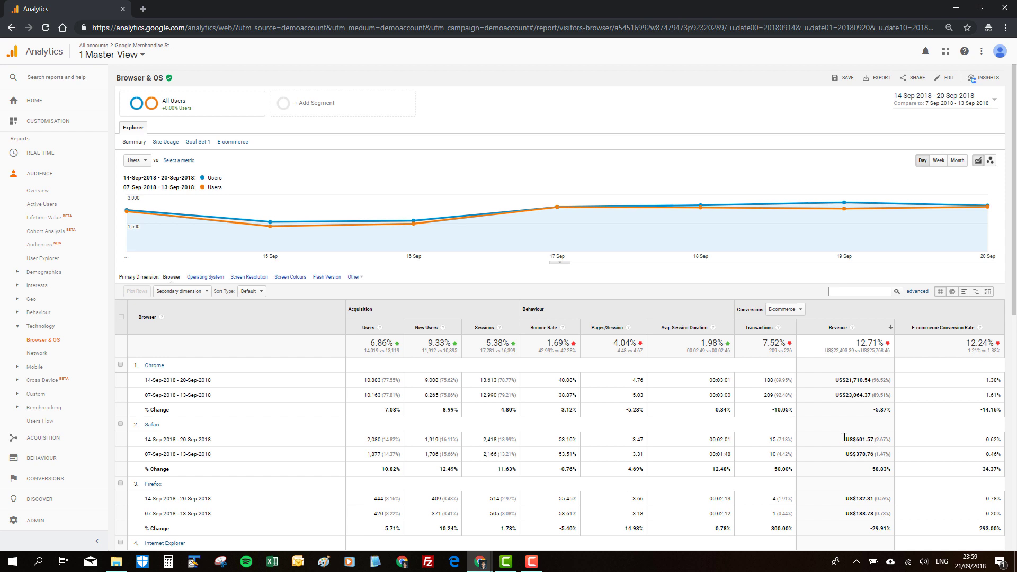
# - Open the Mobile Overview report and review the desktop, mobile and tablet comparison
pyautogui.click(34, 366)
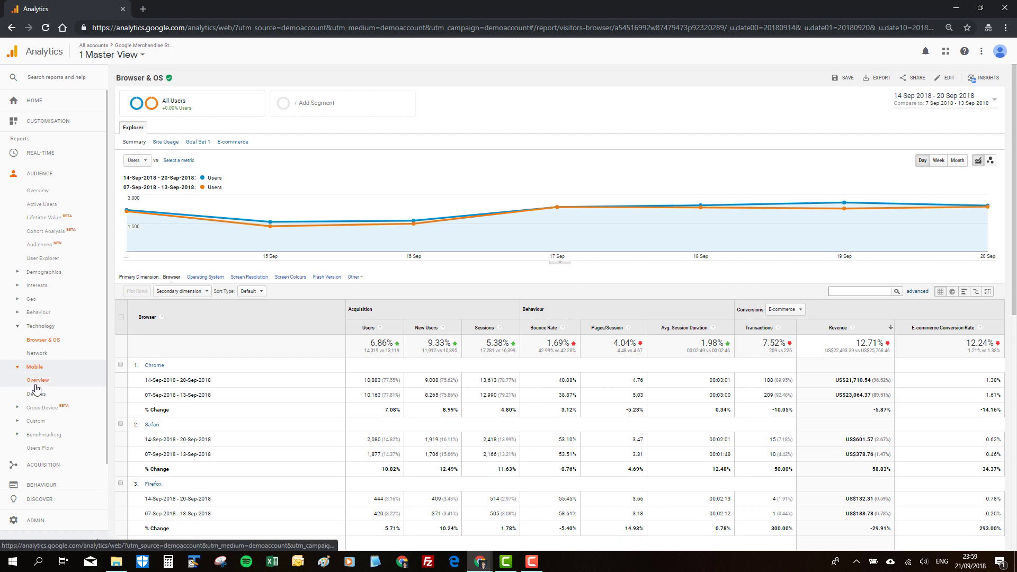
pyautogui.click(35, 382)
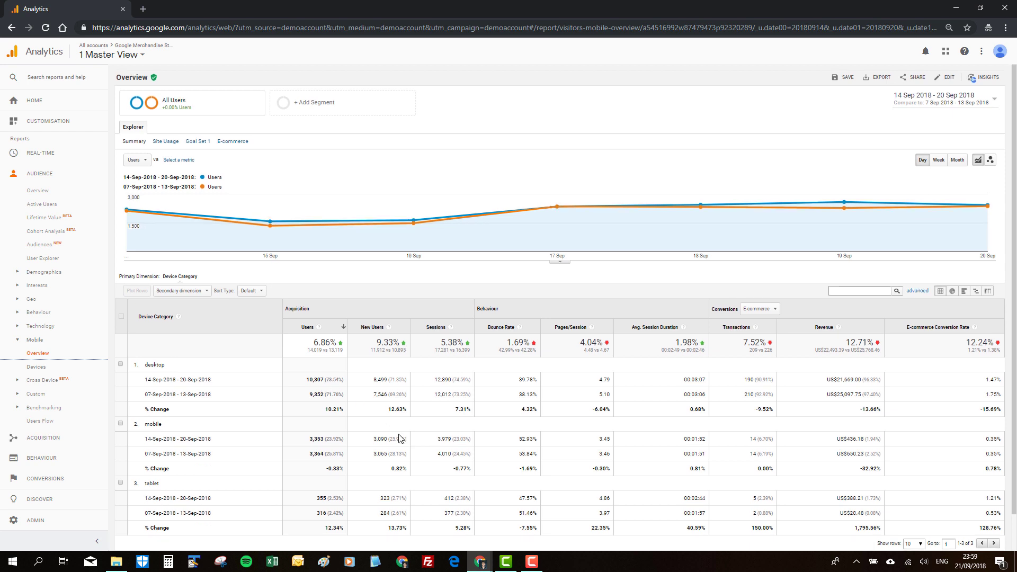
pyautogui.scroll(-1, 371, 419)
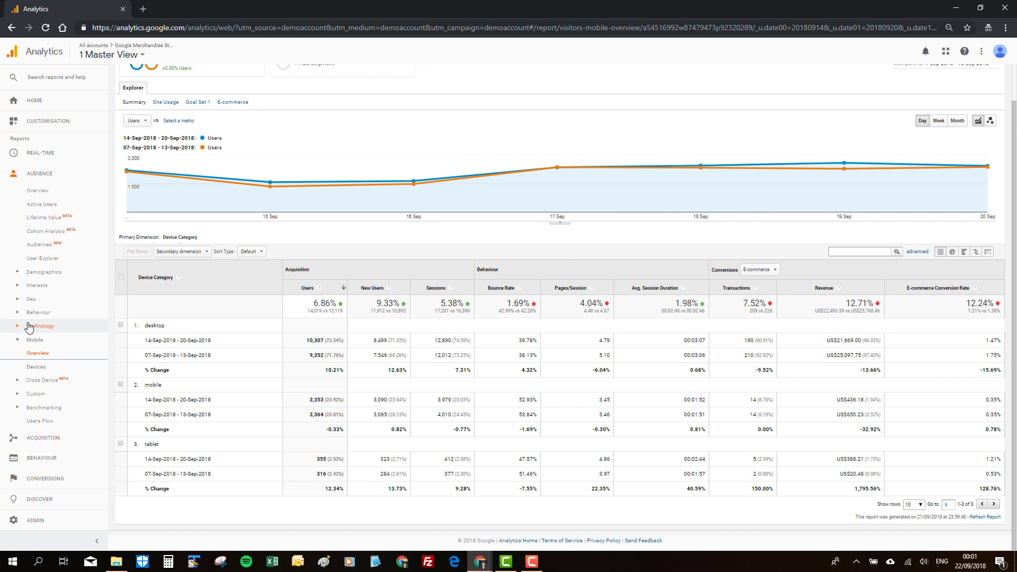
# - Open the Mobile Devices report and look through the list of mobile device models
pyautogui.click(33, 367)
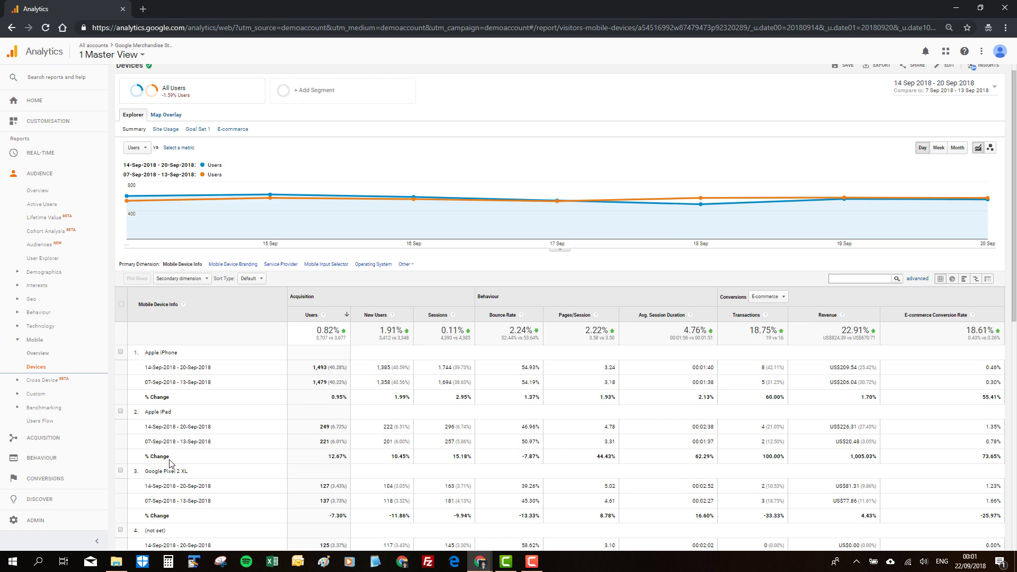
pyautogui.scroll(-3, 176, 477)
pyautogui.scroll(3, 177, 479)
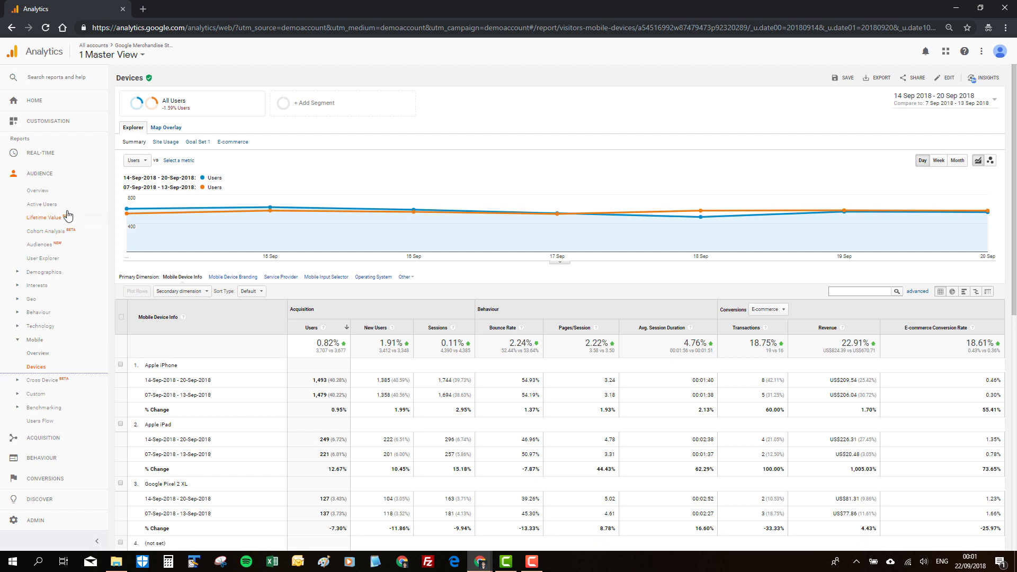
# - Open the Channels report in the Benchmarking group
pyautogui.click(32, 409)
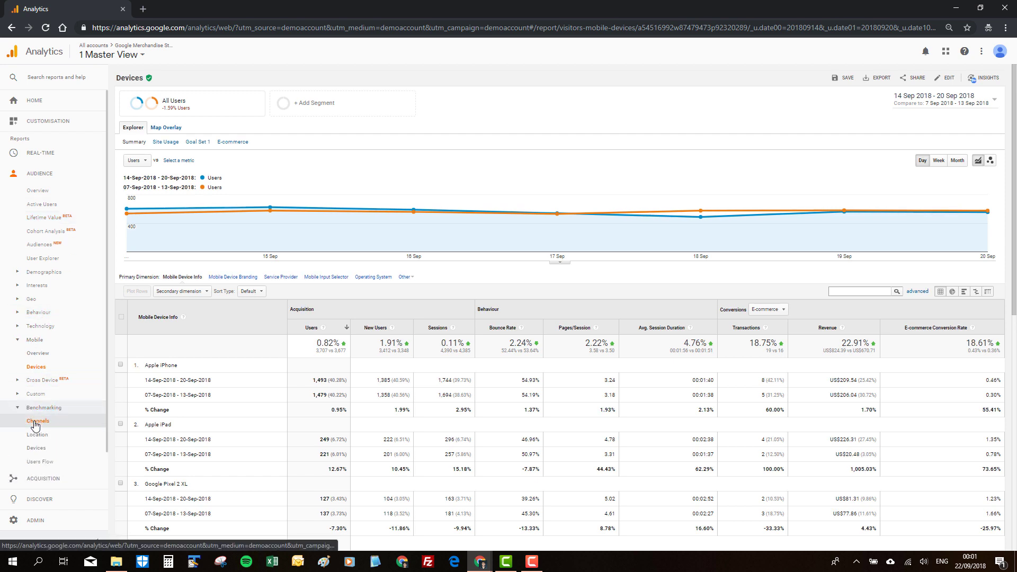
pyautogui.click(35, 422)
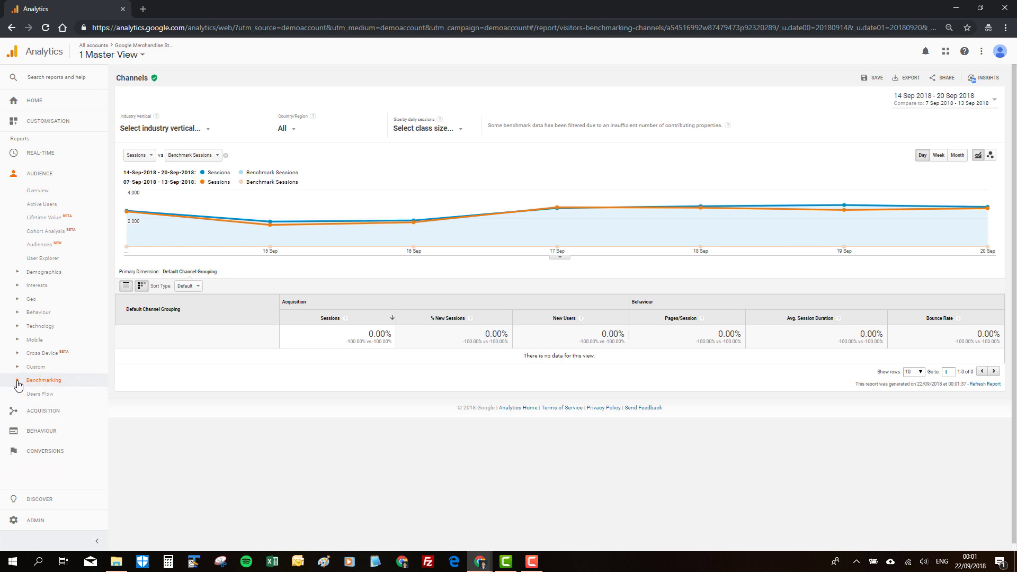
# - Collapse the Benchmarking group, open the Users Flow report, and collapse the Audience section
pyautogui.click(22, 386)
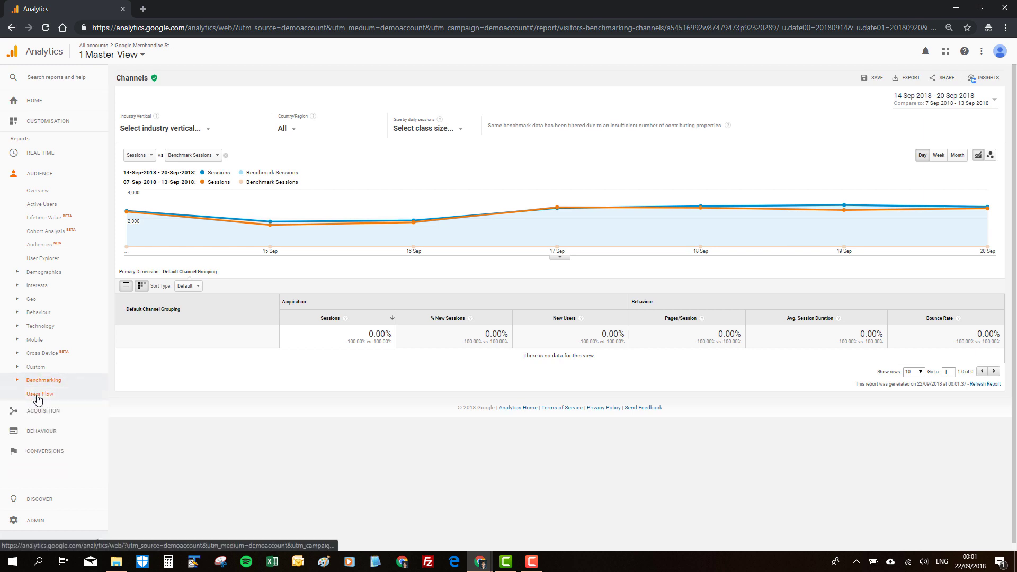
pyautogui.click(37, 394)
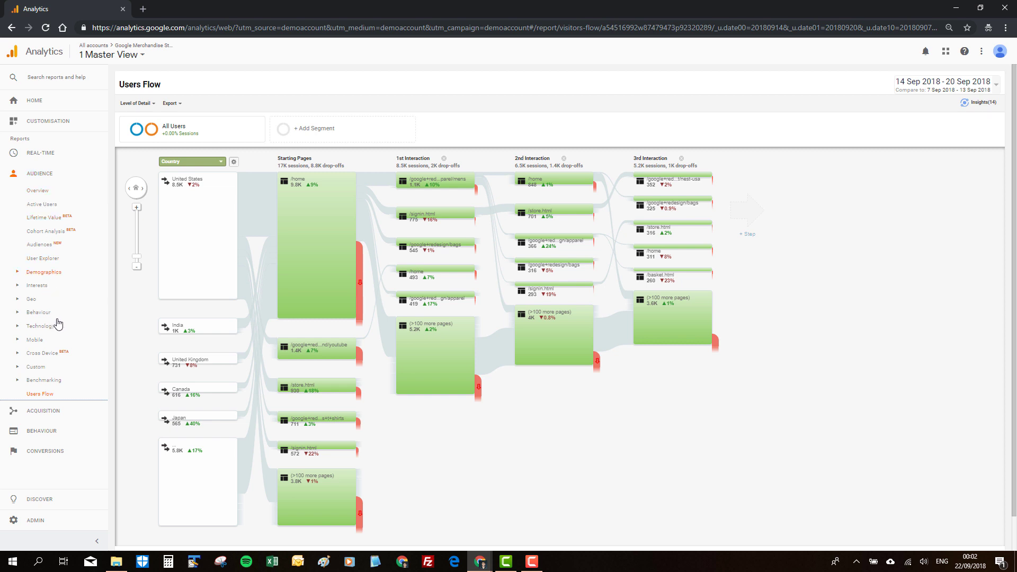
pyautogui.click(37, 174)
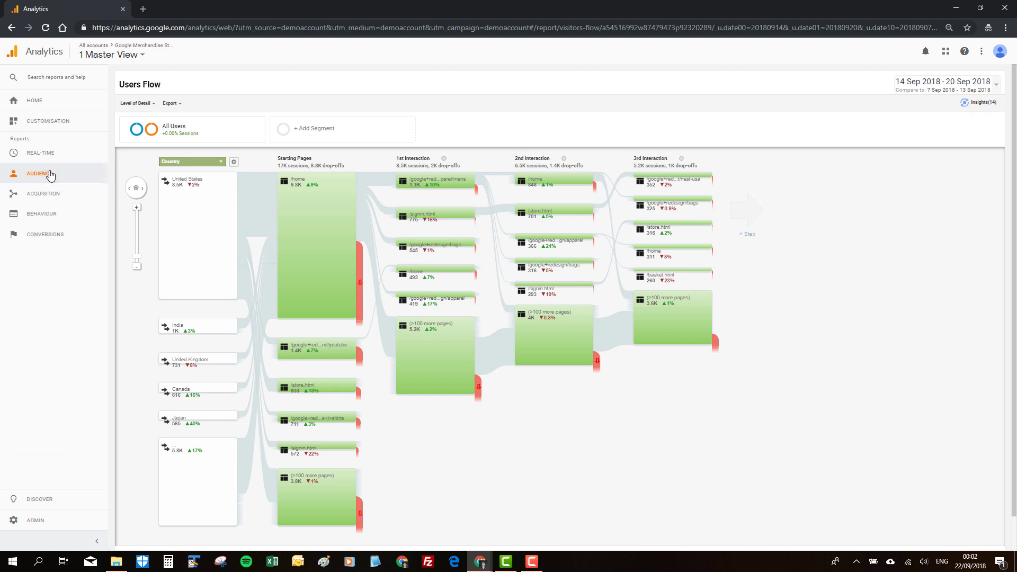